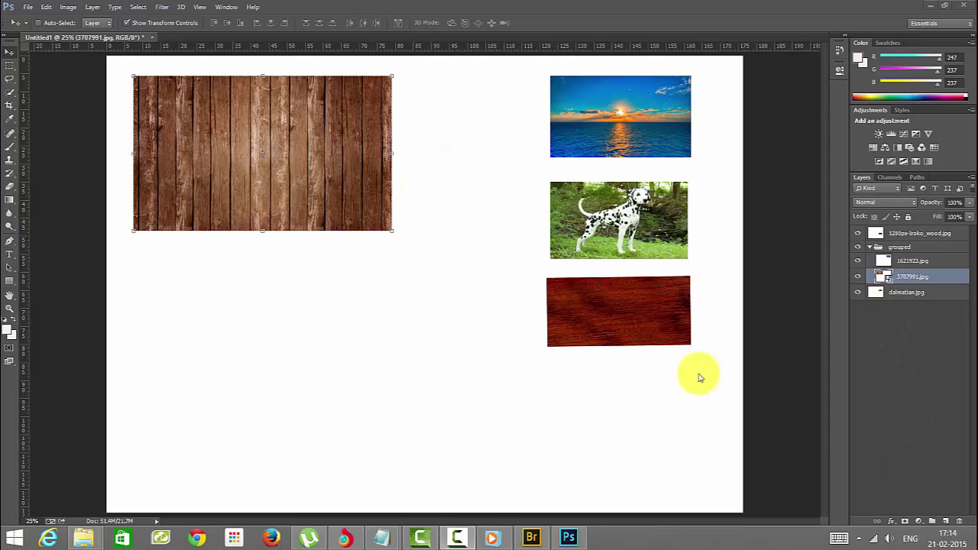
Nudge the 'grouped' wood and sunset images slightly down-left, then select the 1621923.jpg and Iroko wood layers.
{"action": "left_click", "coordinate": [913, 248]}
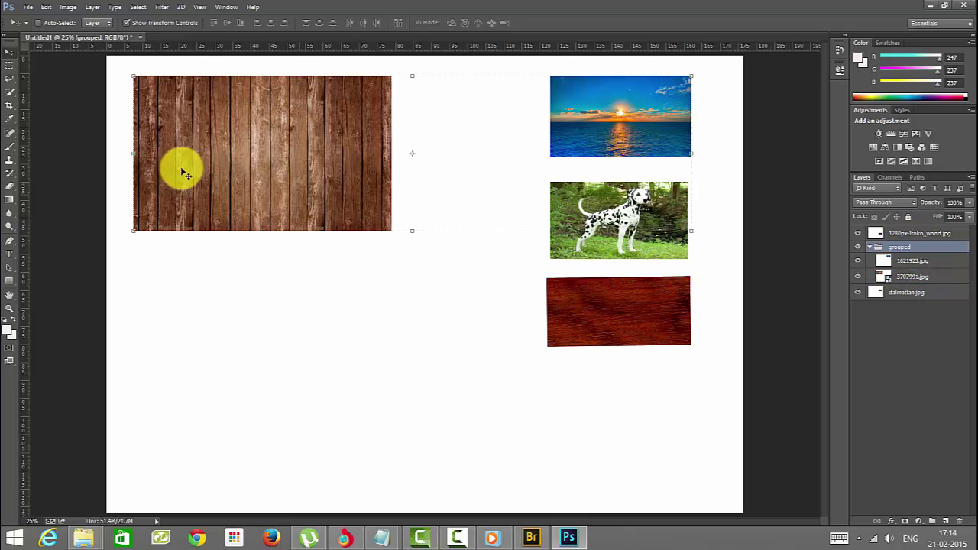
{"action": "mouse_move", "coordinate": [372, 148]}
{"action": "left_mouse_down"}
{"action": "mouse_move", "coordinate": [368, 194]}
{"action": "mouse_move", "coordinate": [370, 156]}
{"action": "left_mouse_up"}
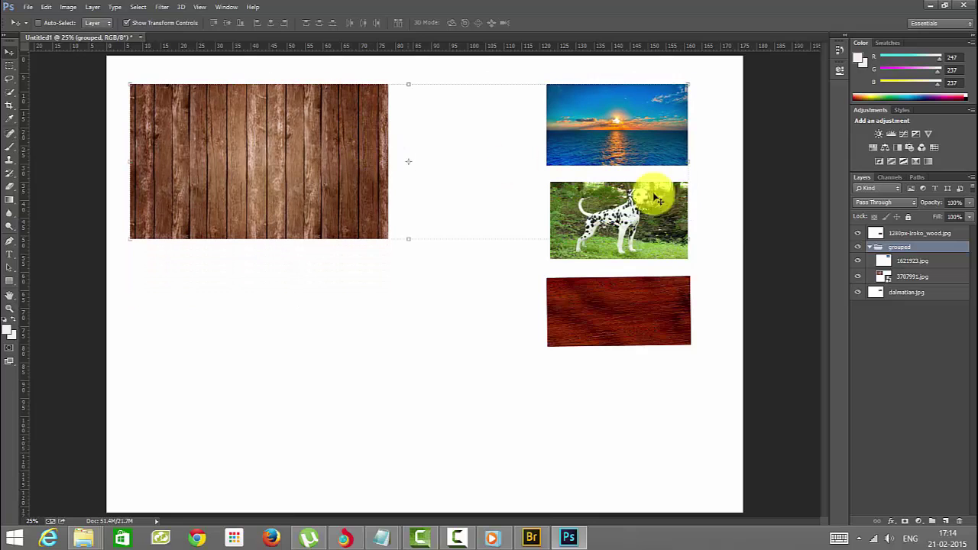
{"action": "left_click", "coordinate": [908, 262]}
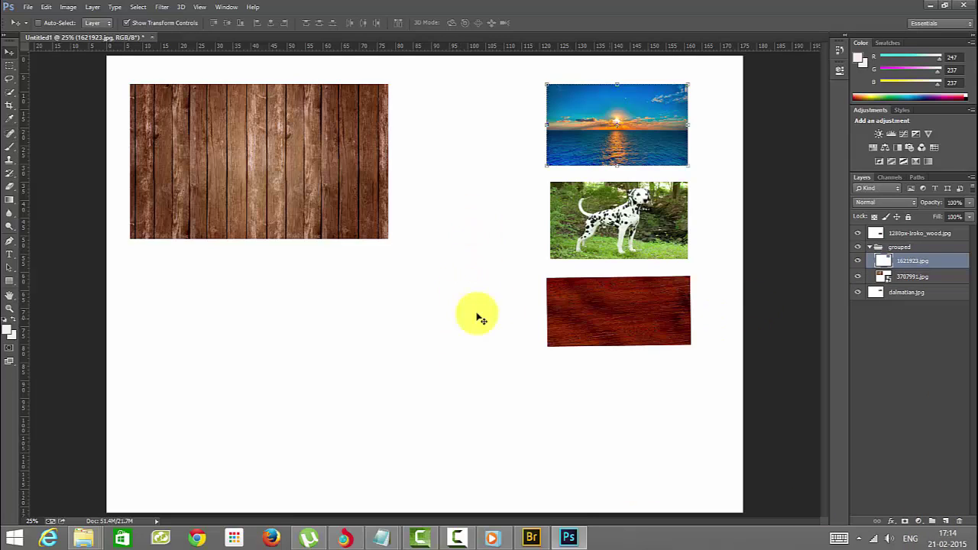
{"action": "left_click", "coordinate": [603, 321]}
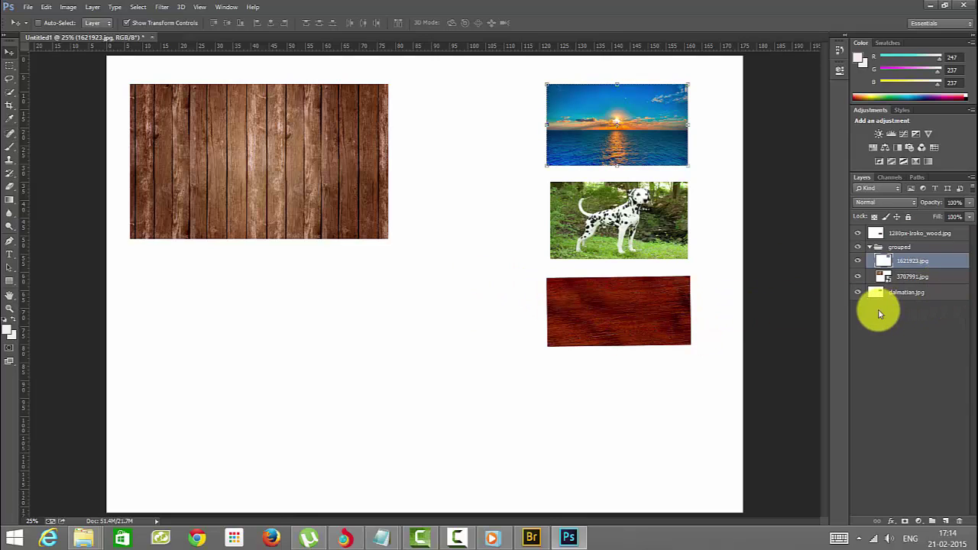
{"action": "left_click", "coordinate": [644, 320], "text": "ctrl"}
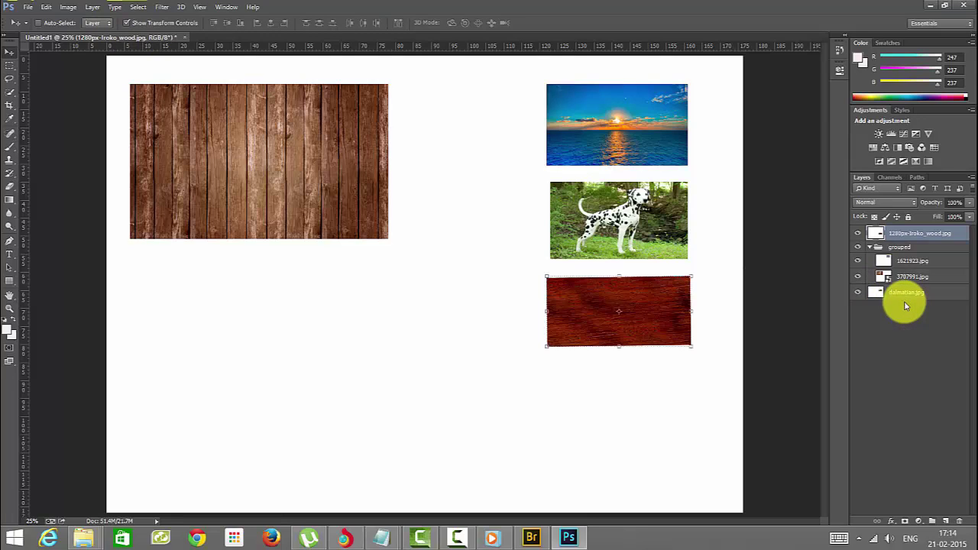
{"action": "right_click", "coordinate": [580, 305]}
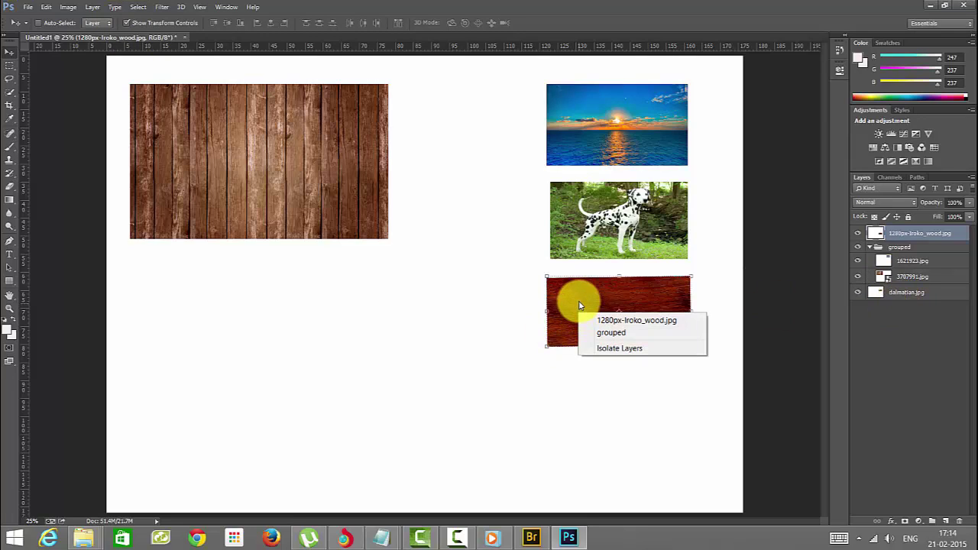
{"action": "left_click", "coordinate": [91, 8]}
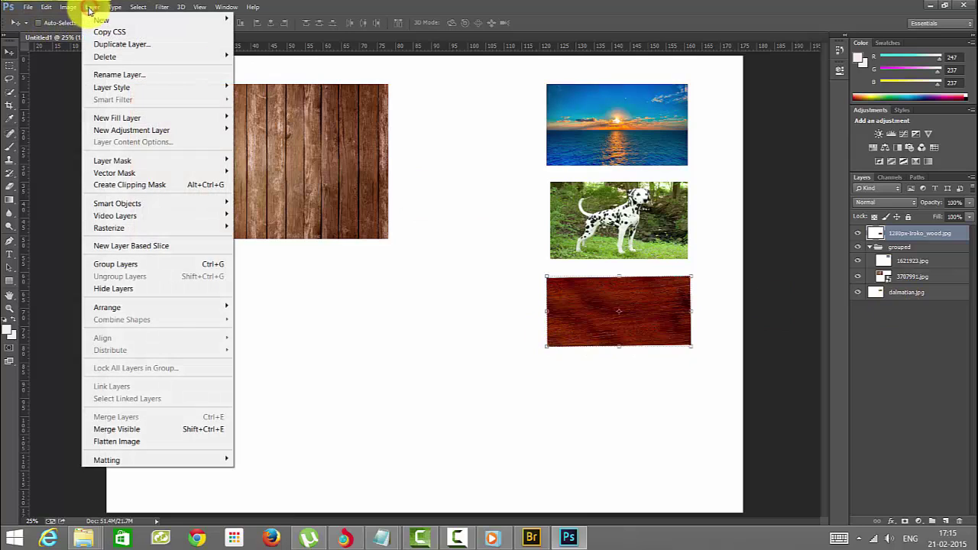
{"action": "mouse_move", "coordinate": [127, 205]}
{"action": "left_click", "coordinate": [302, 202]}
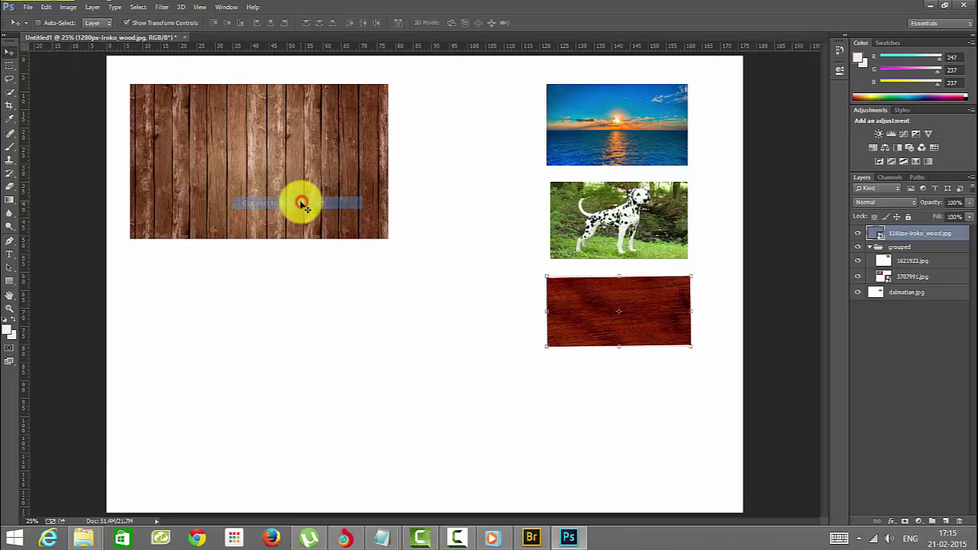
{"action": "left_click", "coordinate": [898, 239]}
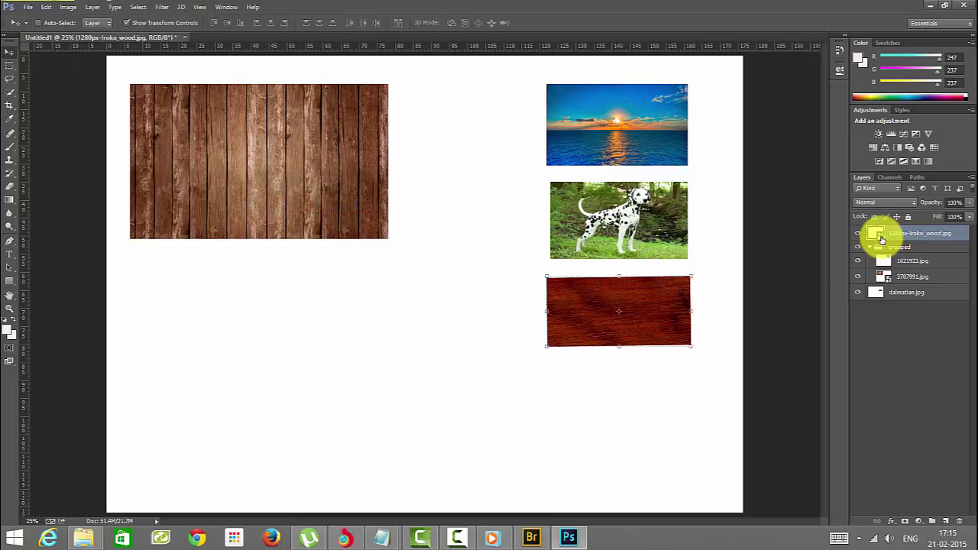
{"action": "left_click", "coordinate": [93, 6]}
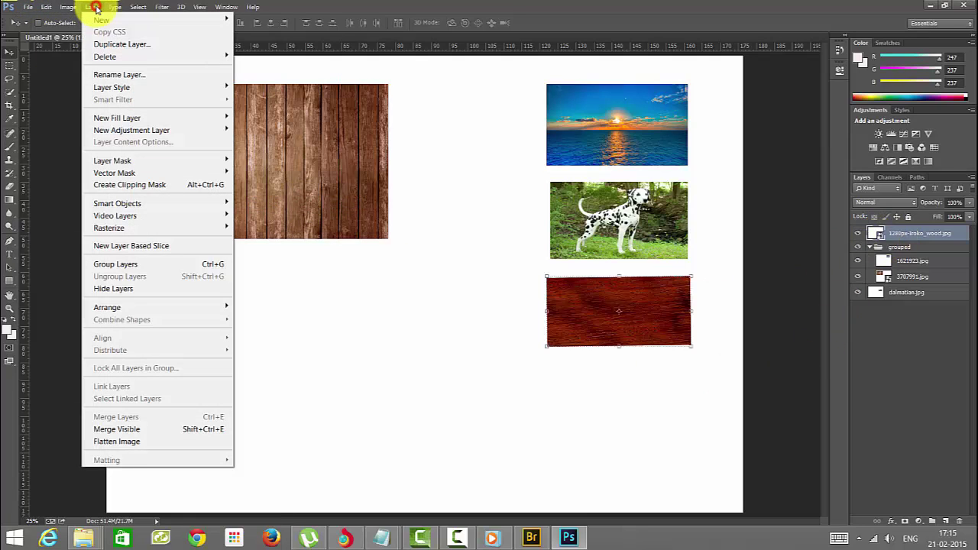
{"action": "mouse_move", "coordinate": [207, 203]}
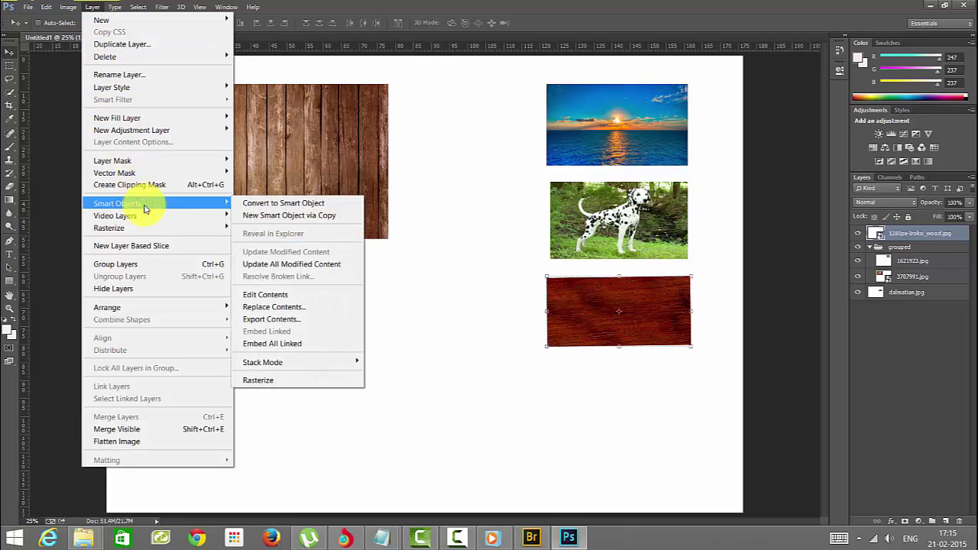
{"action": "left_click", "coordinate": [280, 381]}
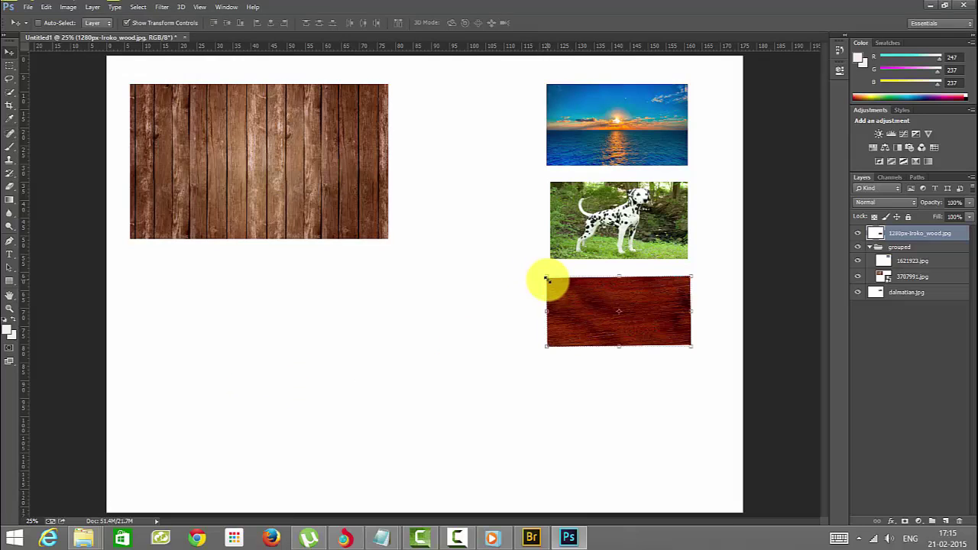
{"action": "left_click_drag", "start_coordinate": [547, 280], "coordinate": [160, 80]}
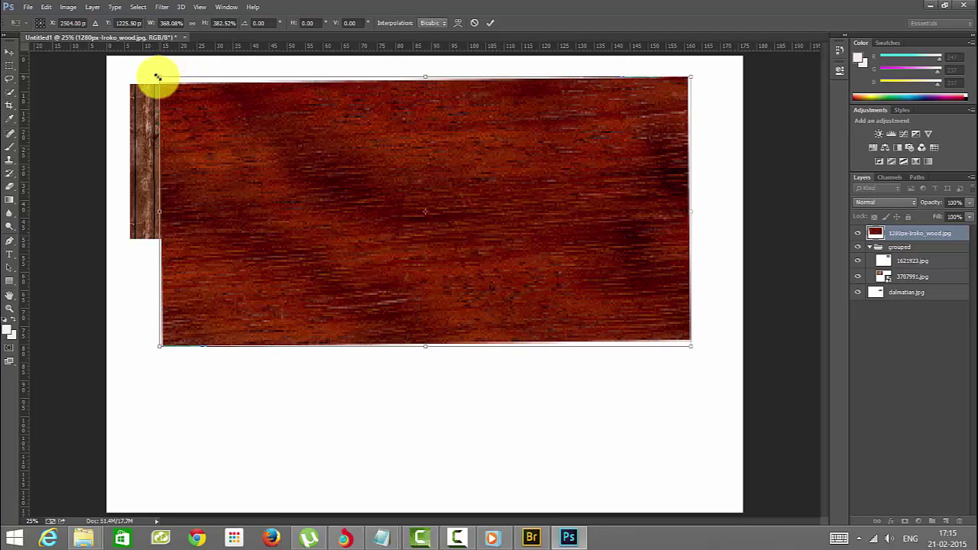
{"action": "left_click_drag", "start_coordinate": [158, 80], "coordinate": [548, 279]}
{"action": "left_click_drag", "start_coordinate": [692, 277], "coordinate": [670, 287]}
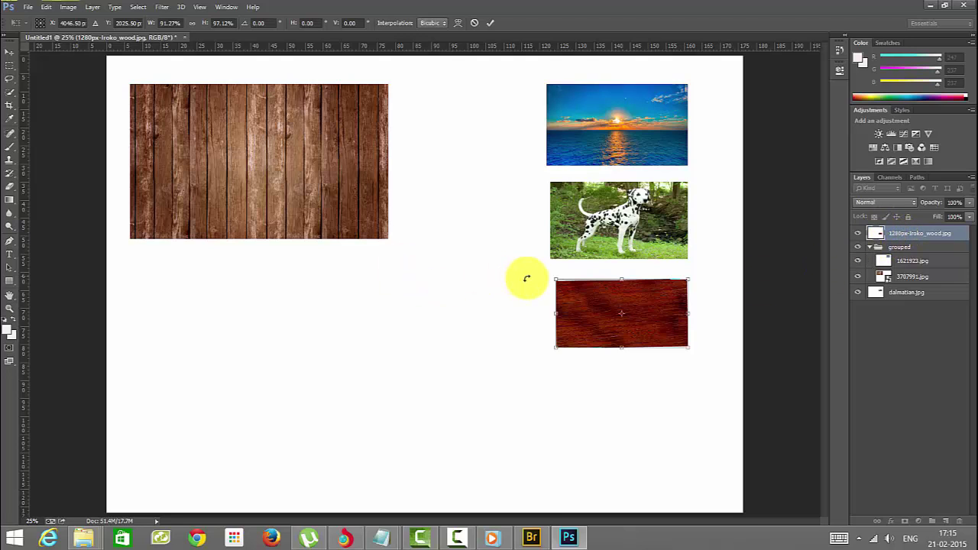
{"action": "left_click_drag", "start_coordinate": [554, 282], "coordinate": [252, 127]}
{"action": "key", "text": "Return"}
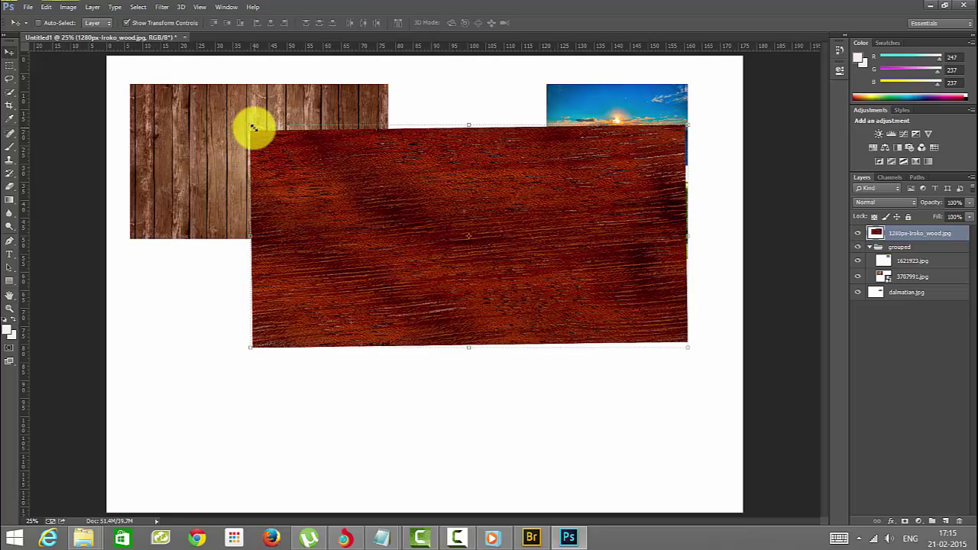
{"action": "key", "text": "ctrl+z"}
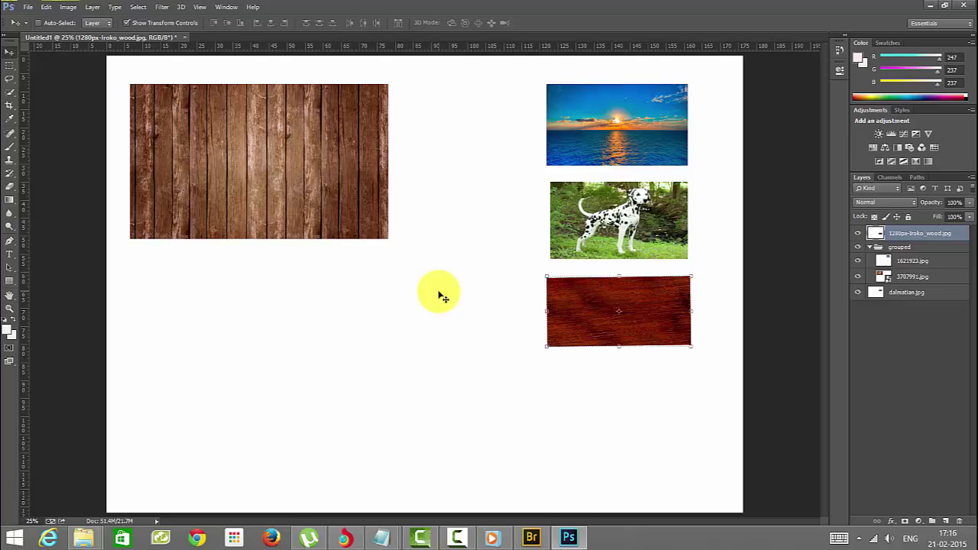
Select the dalmatian.jpg and 1280px-Iroko_wood.jpg layers together and bring up their layer context menu.
{"action": "left_click", "coordinate": [924, 293]}
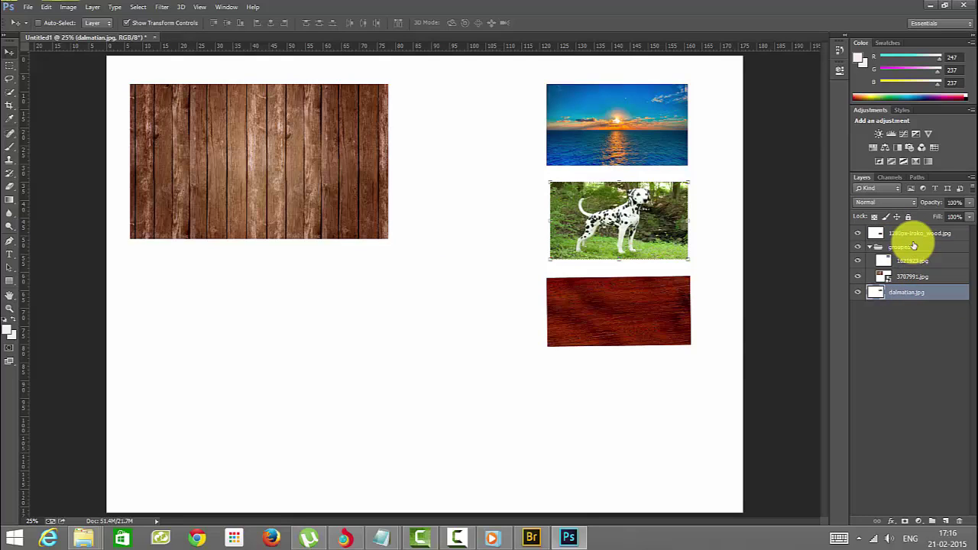
{"action": "left_click", "coordinate": [908, 232]}
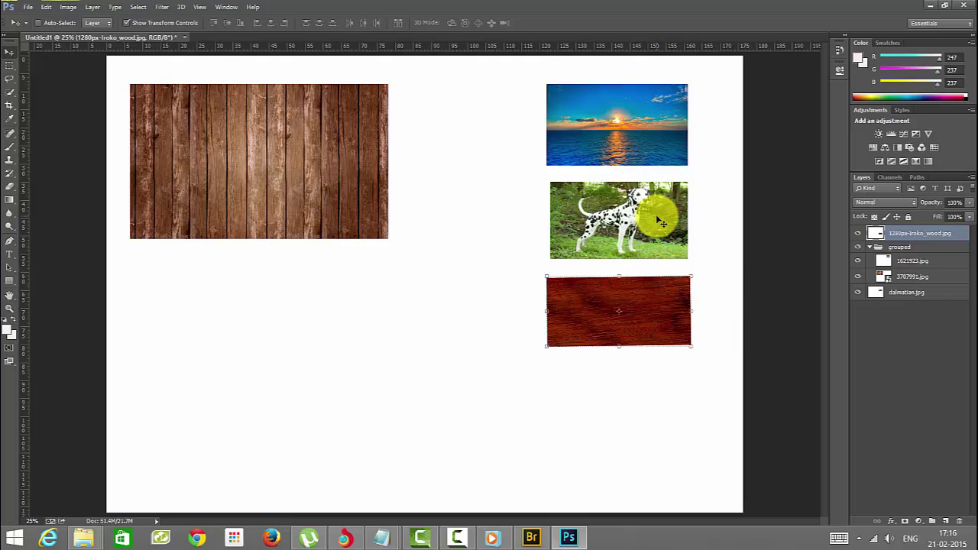
{"action": "left_click", "coordinate": [662, 222], "text": "ctrl"}
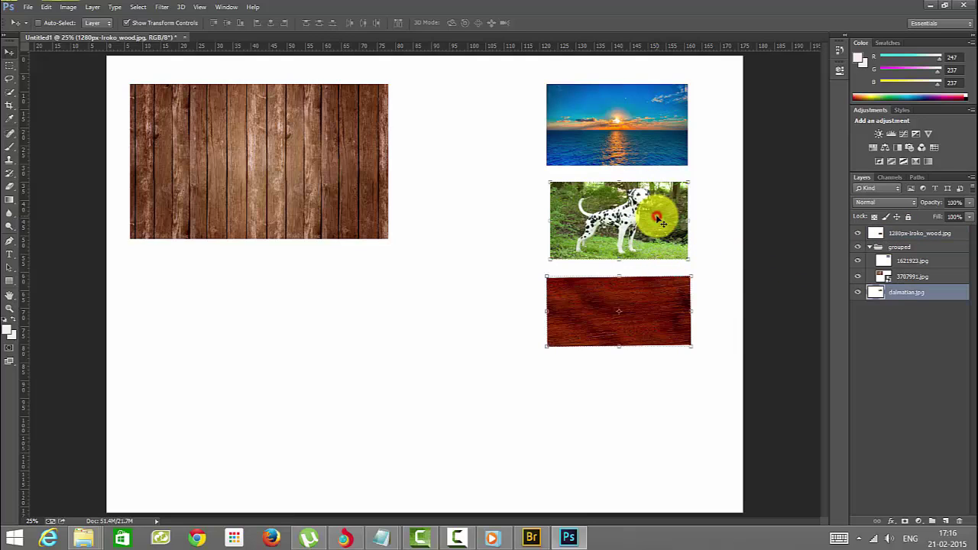
{"action": "right_click", "coordinate": [909, 298]}
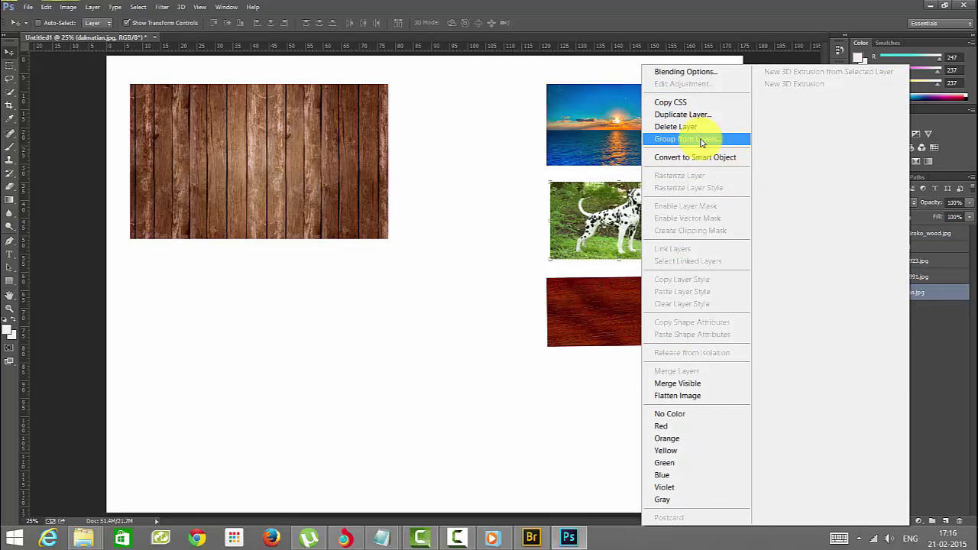
{"action": "left_click", "coordinate": [943, 290]}
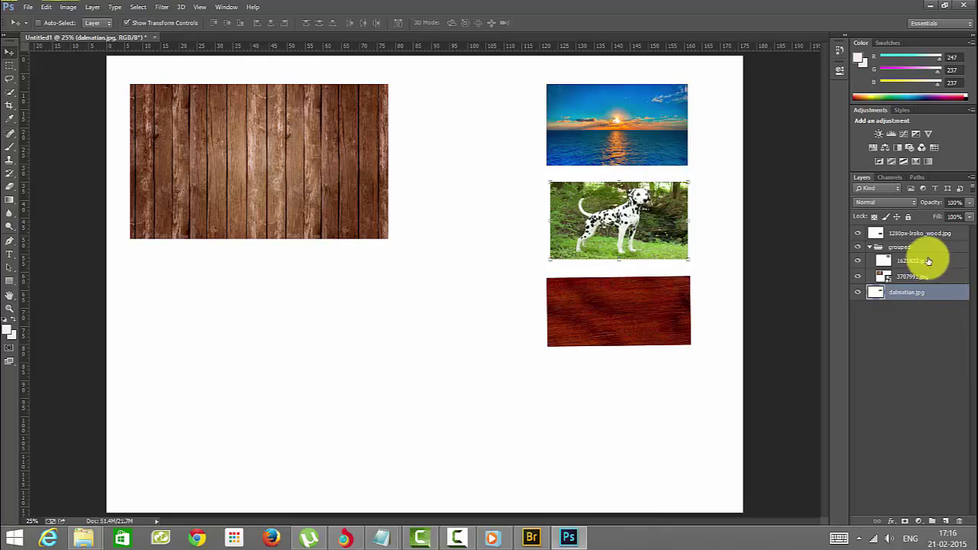
{"action": "left_click", "coordinate": [917, 237], "text": "ctrl"}
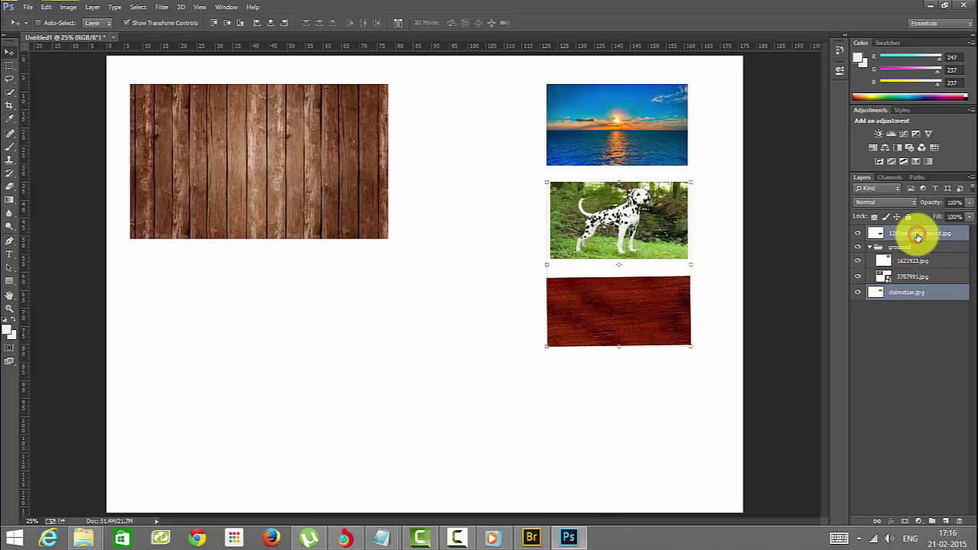
{"action": "right_click", "coordinate": [908, 294]}
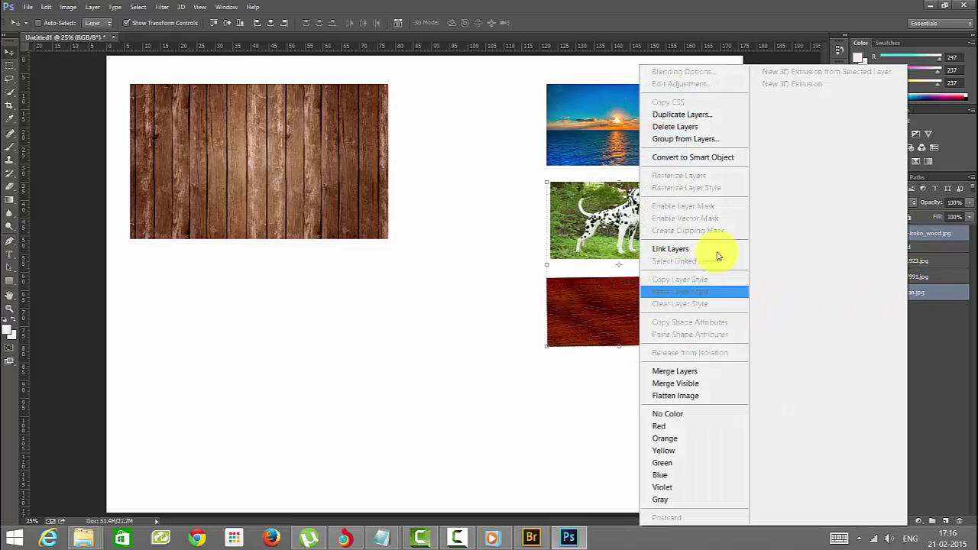
Merge the dalmatian and red wood layers, shift the result lower, and undo the enlargement back to 100%.
{"action": "left_click", "coordinate": [697, 374]}
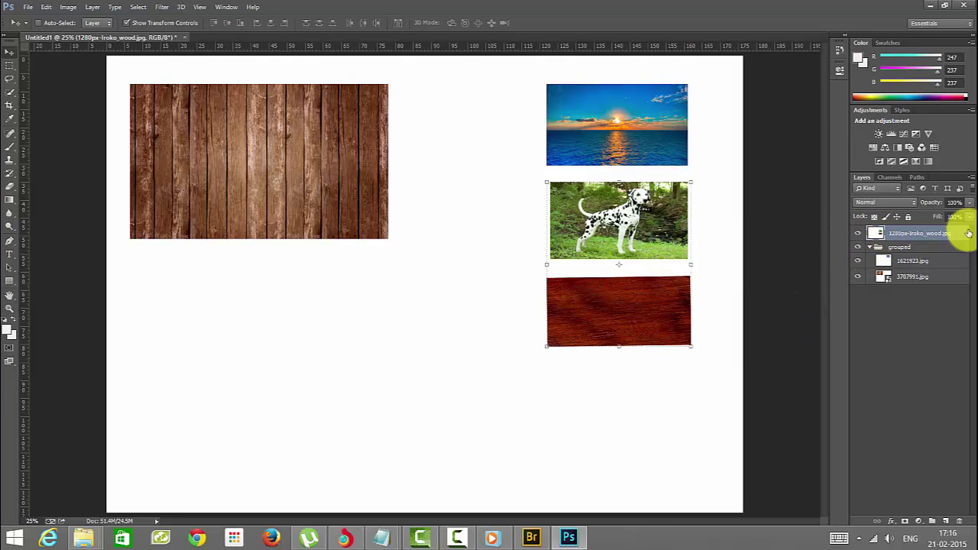
{"action": "left_click_drag", "start_coordinate": [593, 242], "coordinate": [614, 242]}
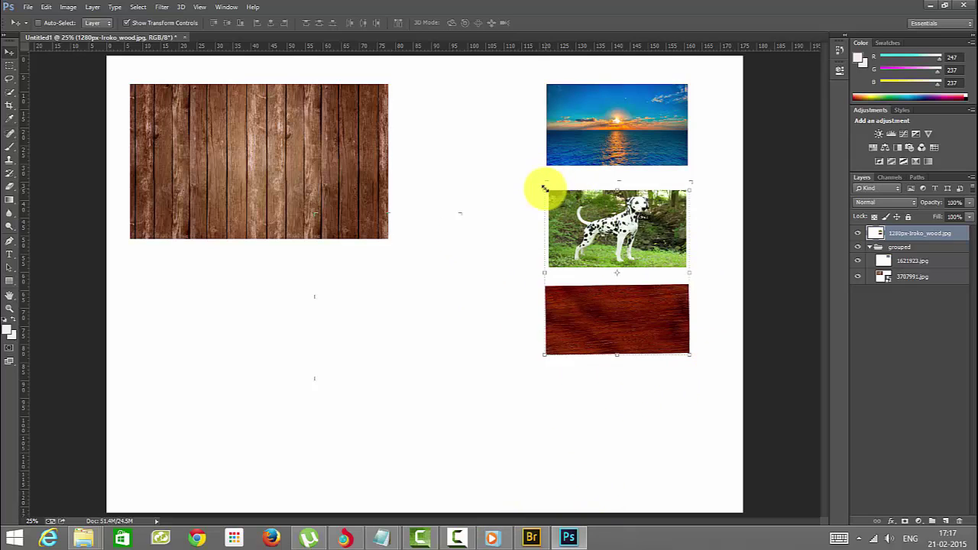
{"action": "left_click_drag", "start_coordinate": [544, 188], "coordinate": [154, 89]}
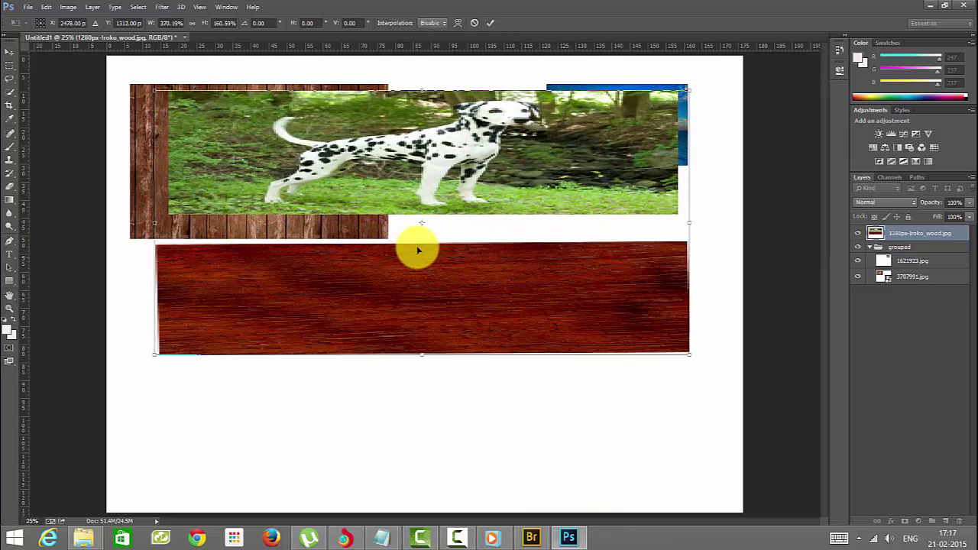
{"action": "key", "text": "ctrl+z"}
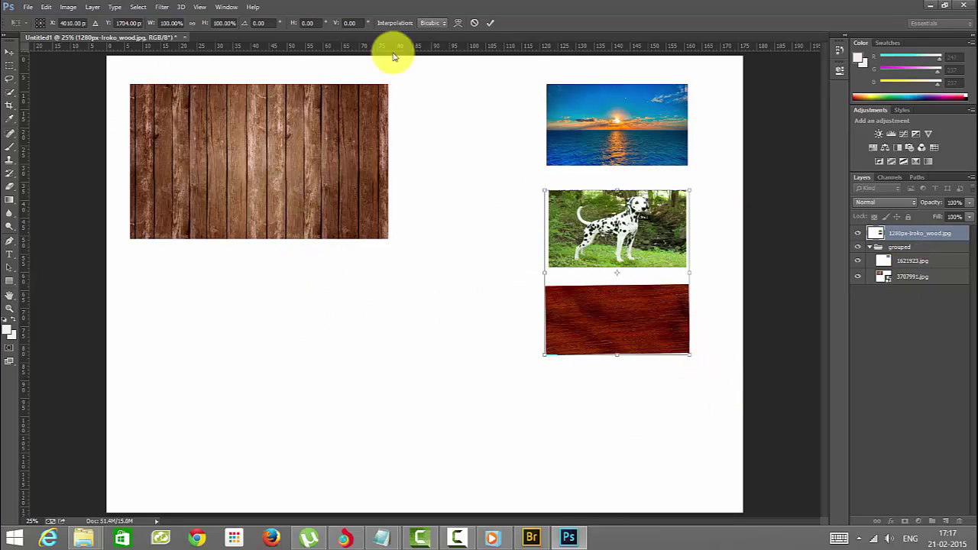
{"action": "left_click", "coordinate": [917, 301]}
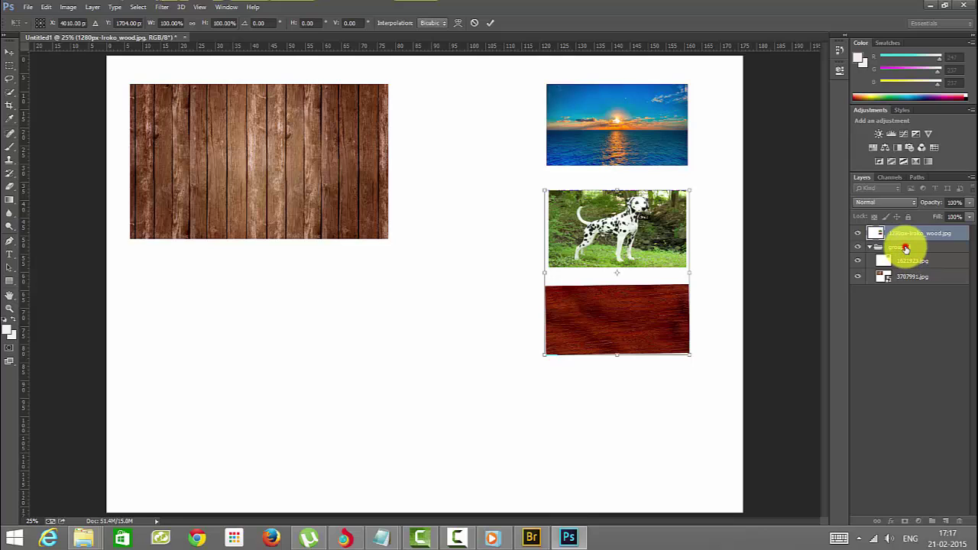
Commit the transform, add the 'grouped' folder to the selection, and merge everything into 1280px-Iroko_wood.jpg.
{"action": "key", "text": "Return"}
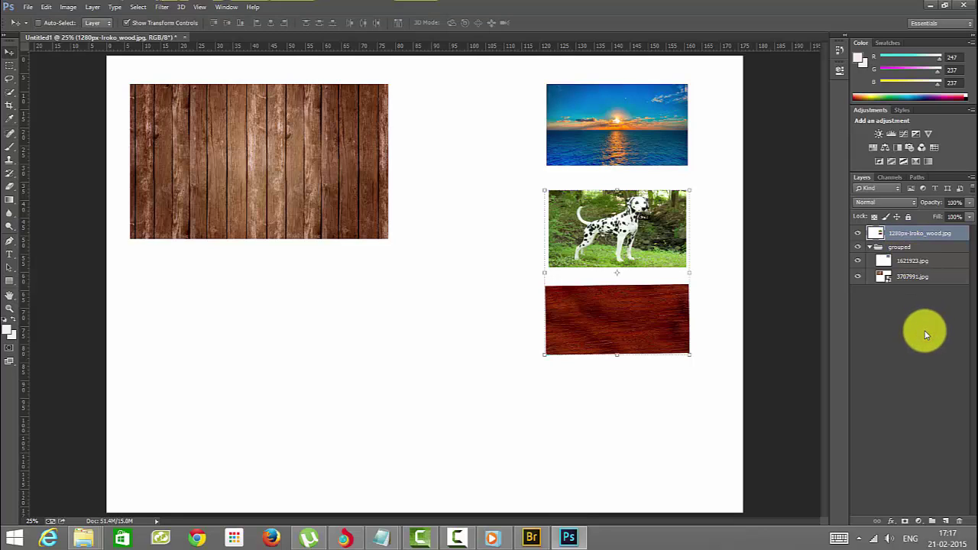
{"action": "left_click", "coordinate": [904, 251], "text": "shift"}
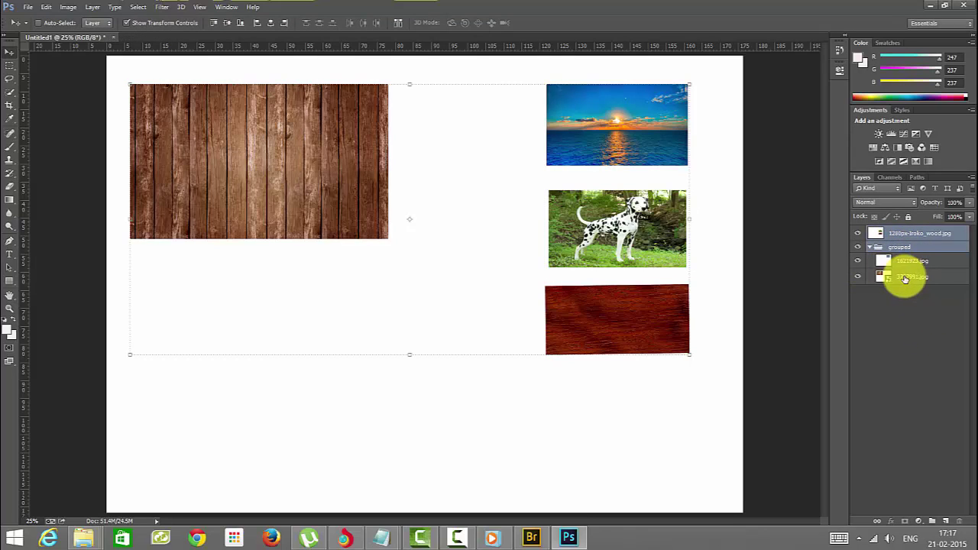
{"action": "left_click", "coordinate": [972, 176]}
{"action": "left_click", "coordinate": [951, 186]}
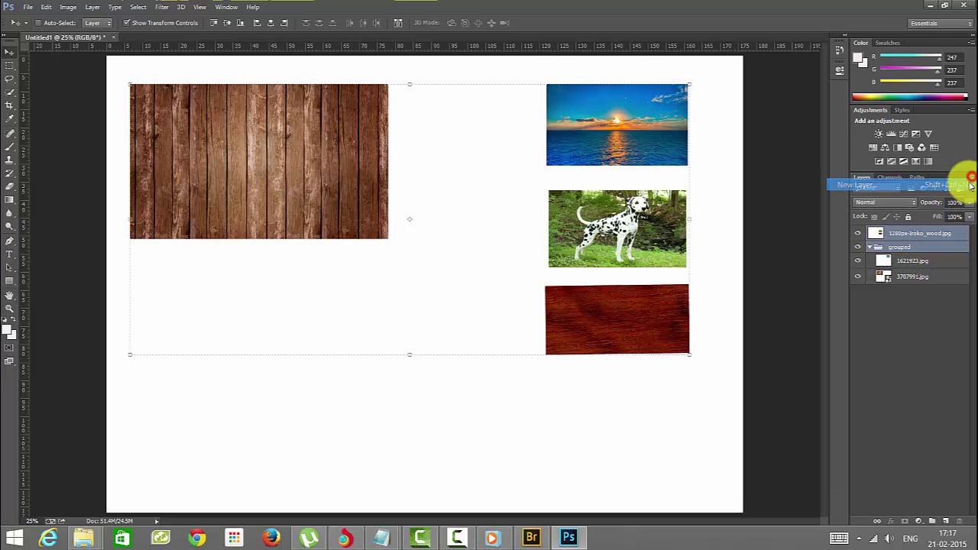
{"action": "left_click", "coordinate": [577, 187]}
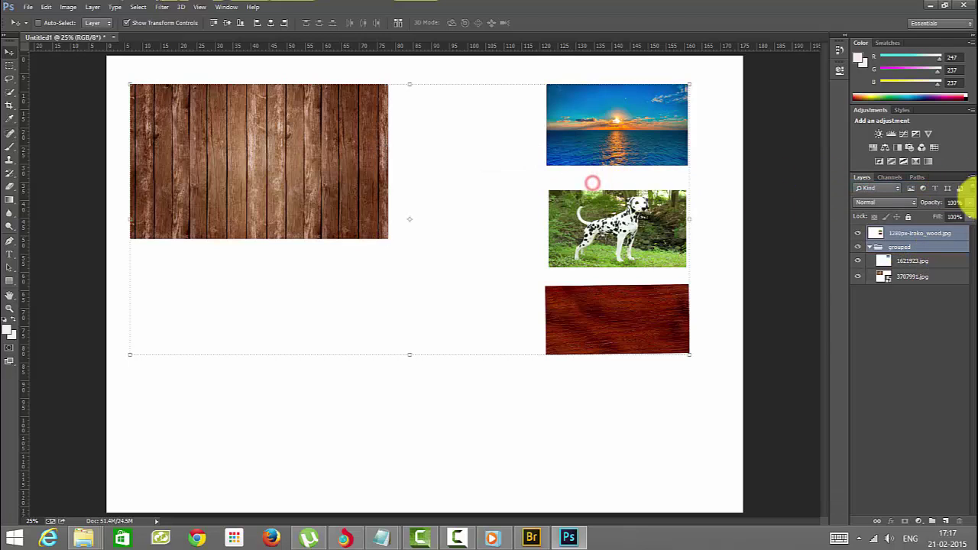
{"action": "left_click", "coordinate": [971, 178]}
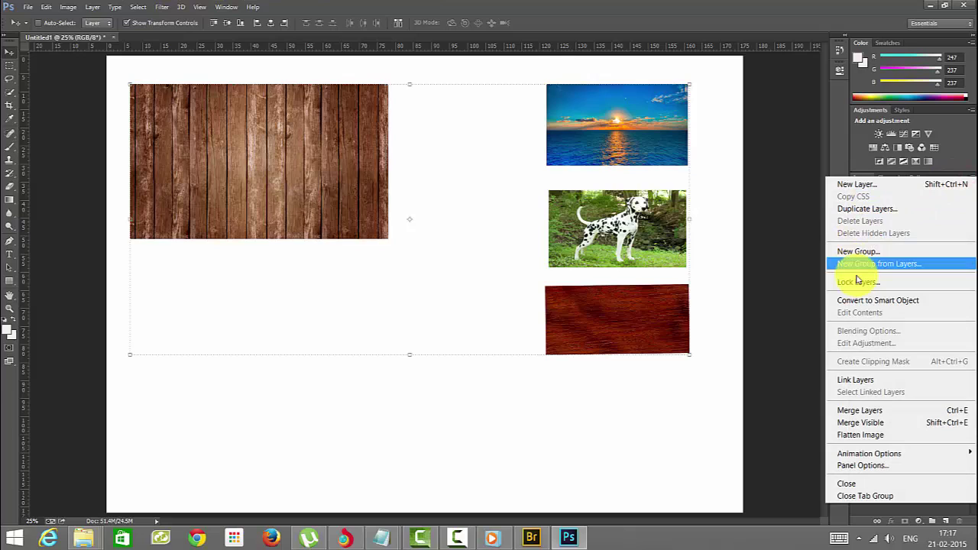
{"action": "left_click", "coordinate": [866, 410]}
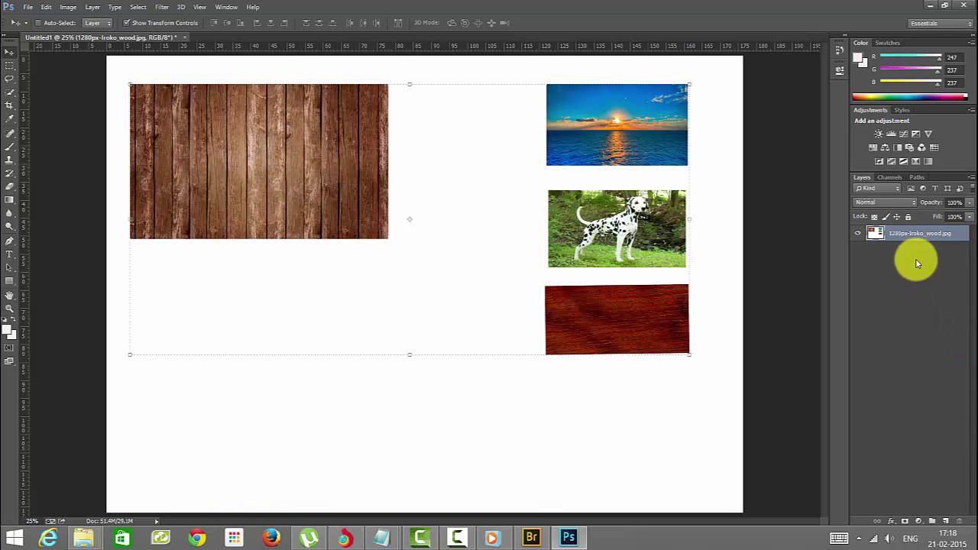
Flatten the composite into a single Background layer with Layer > Flatten Image.
{"action": "left_click", "coordinate": [68, 7]}
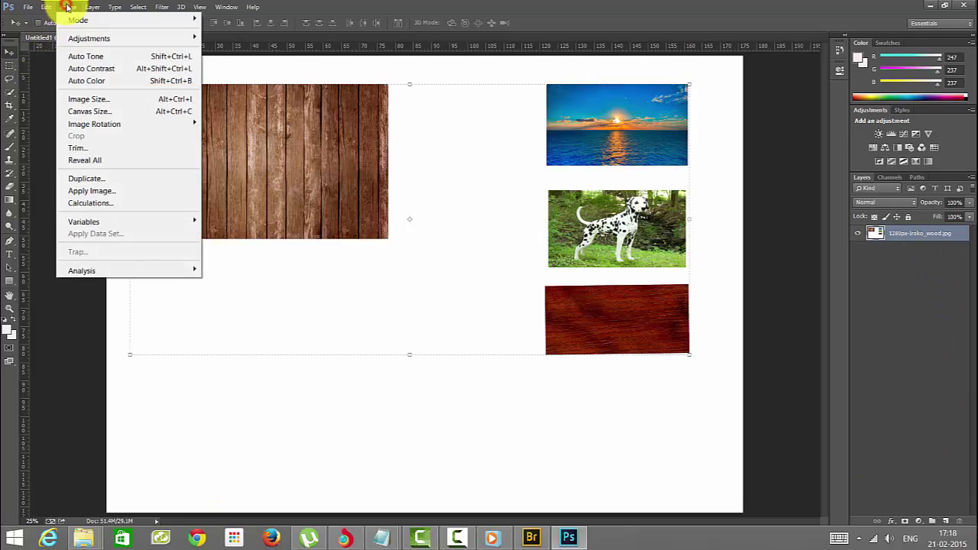
{"action": "mouse_move", "coordinate": [92, 7]}
{"action": "left_click", "coordinate": [161, 443]}
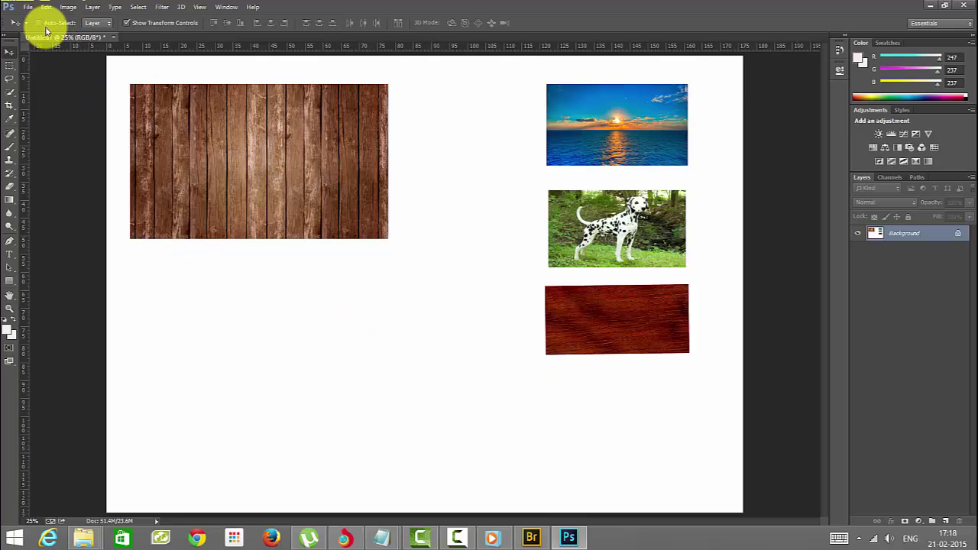
{"action": "left_click", "coordinate": [29, 8]}
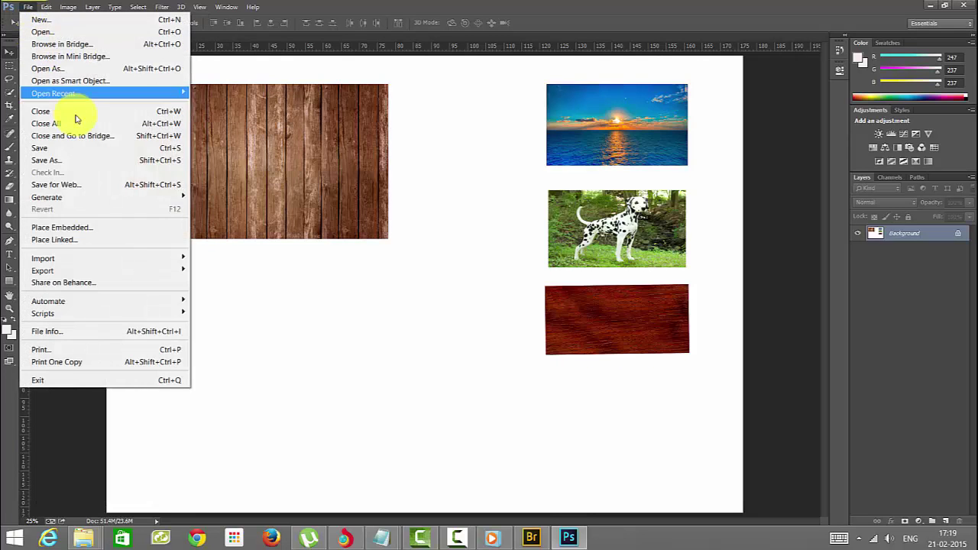
Save a JPEG copy named 'flatttenimage' into Free_PSD_Banner_Templates with As a Copy ticked.
{"action": "left_click", "coordinate": [89, 162]}
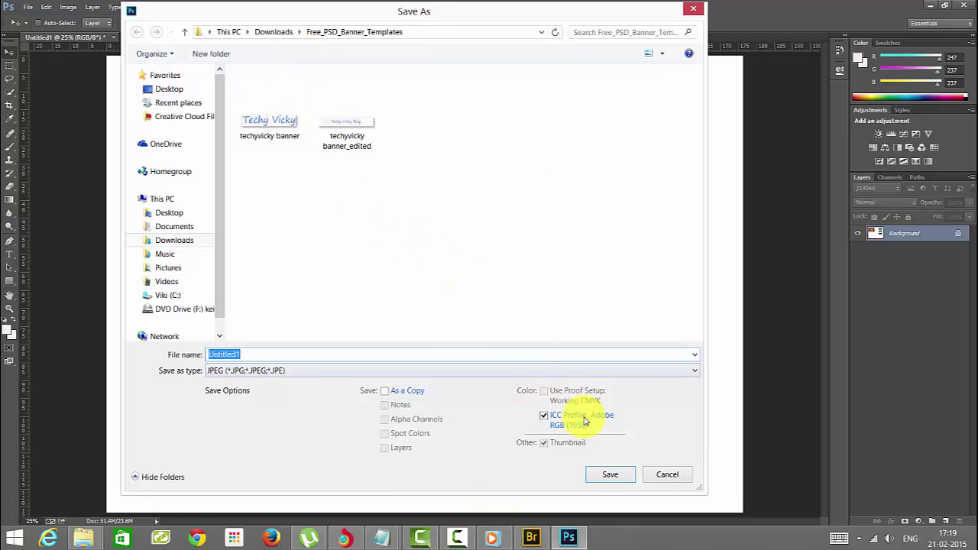
{"action": "left_click", "coordinate": [406, 391]}
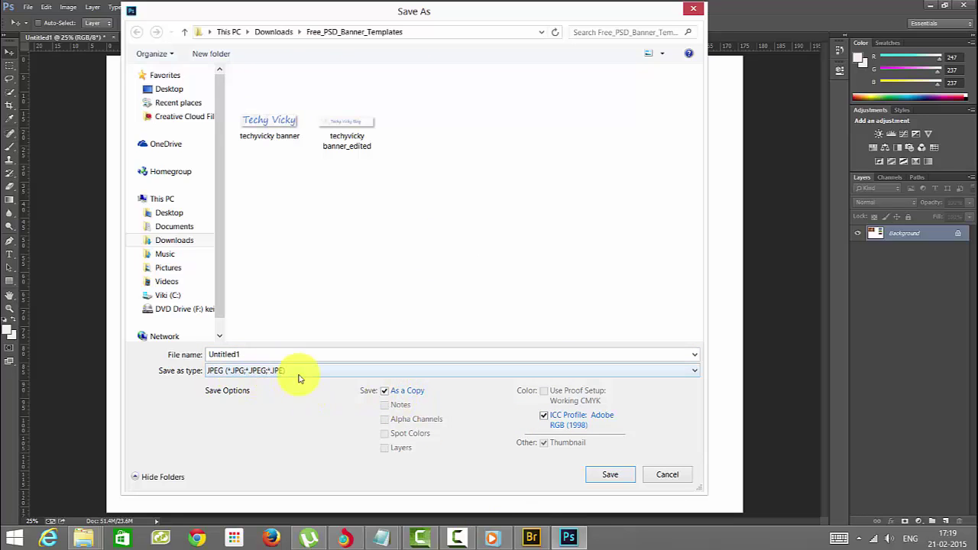
{"action": "double_click", "coordinate": [255, 351]}
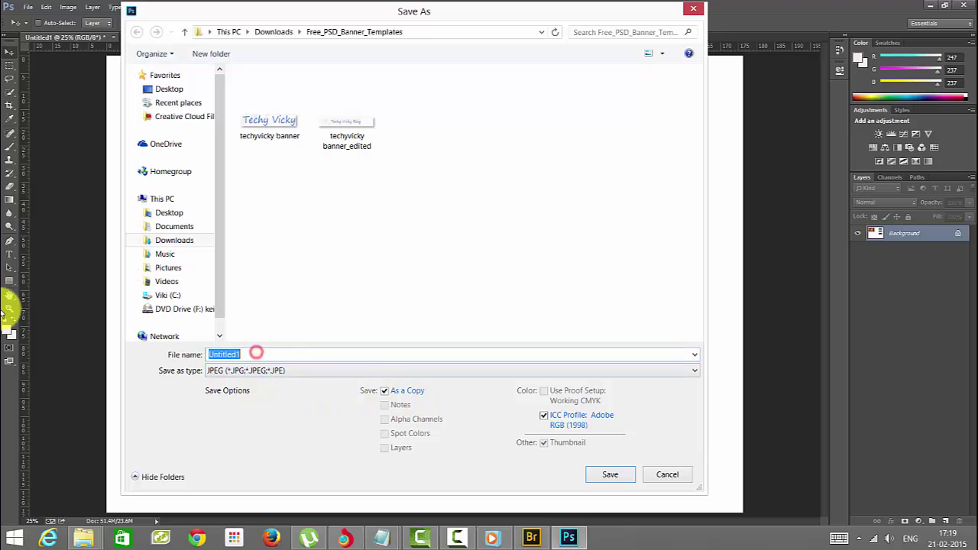
{"action": "type", "text": "flat"}
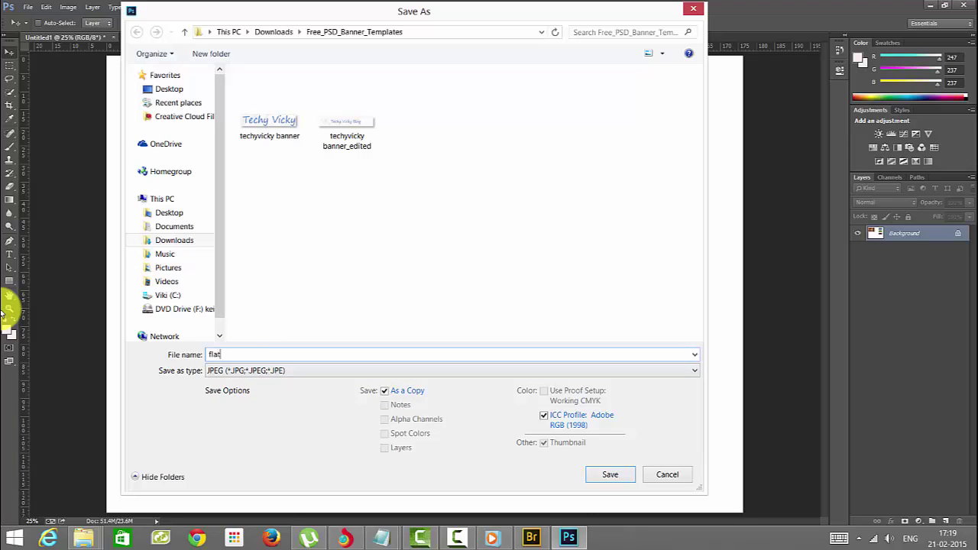
{"action": "type", "text": "ttenimage"}
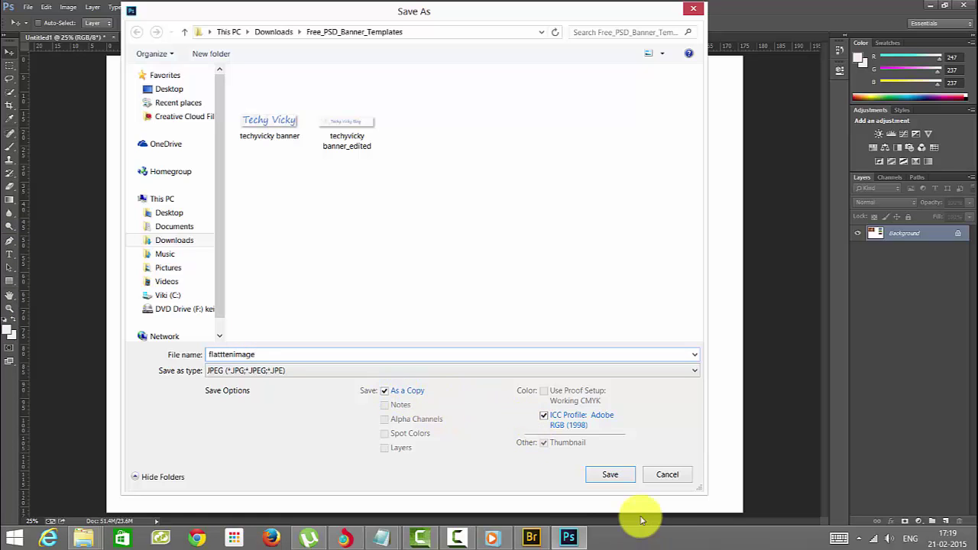
{"action": "left_click", "coordinate": [619, 478]}
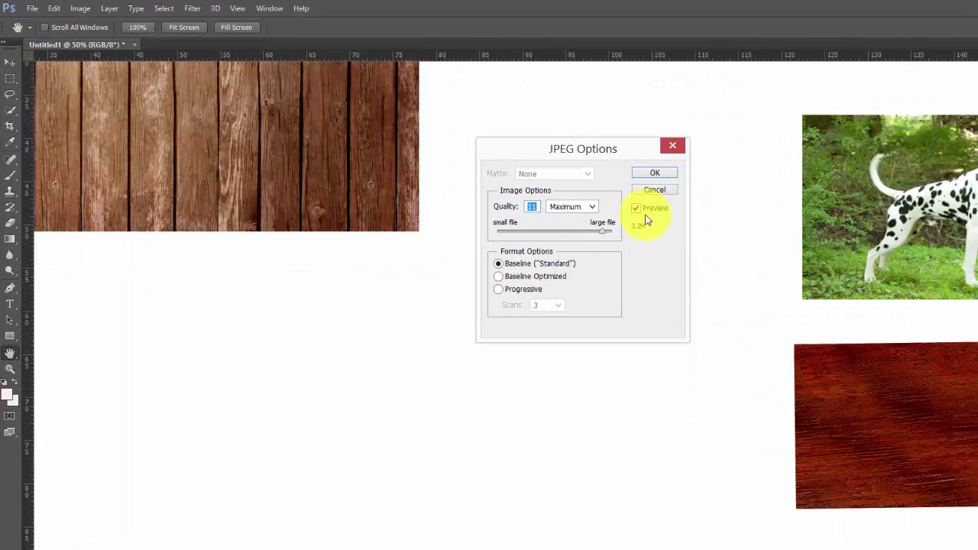
Set JPEG quality to 10 (Maximum), keep Baseline (Standard), and confirm the save.
{"action": "key", "text": "ctrl+minus"}
{"action": "key", "text": "ctrl+minus"}
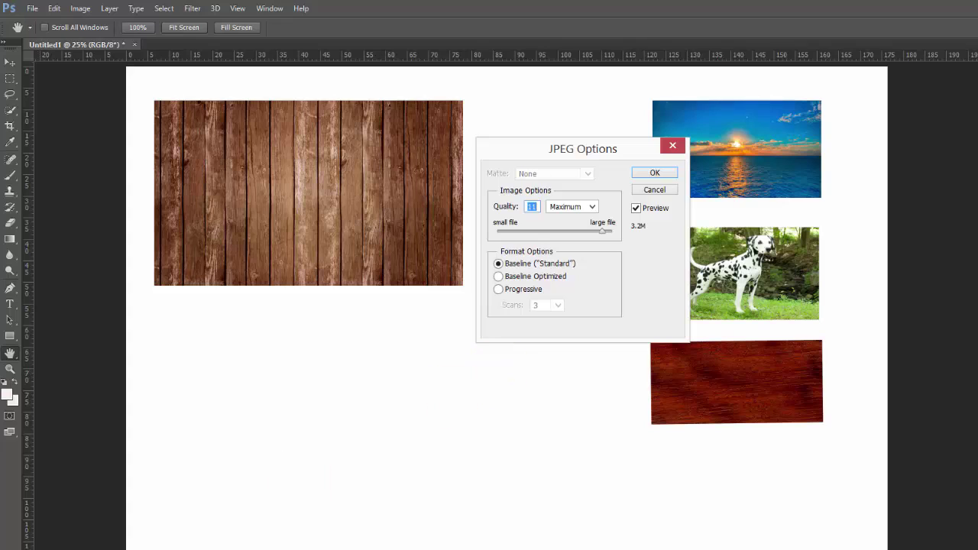
{"action": "left_click", "coordinate": [602, 232]}
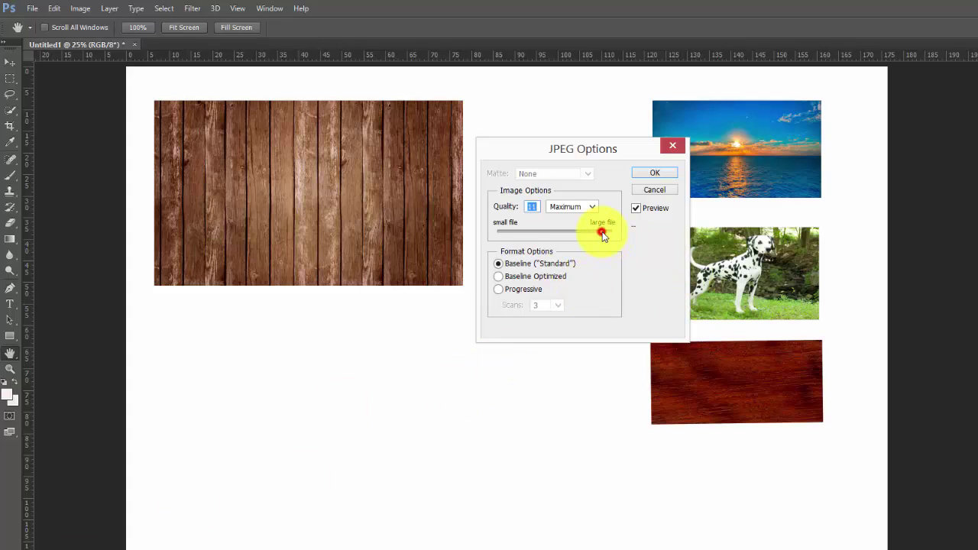
{"action": "left_click_drag", "start_coordinate": [618, 233], "coordinate": [642, 235]}
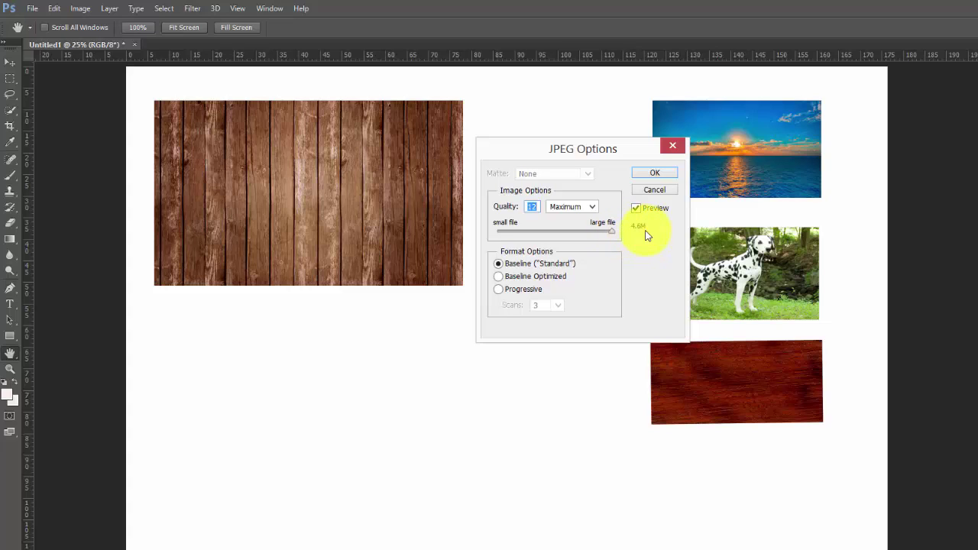
{"action": "left_click_drag", "start_coordinate": [612, 231], "coordinate": [529, 231]}
{"action": "left_click", "coordinate": [577, 238]}
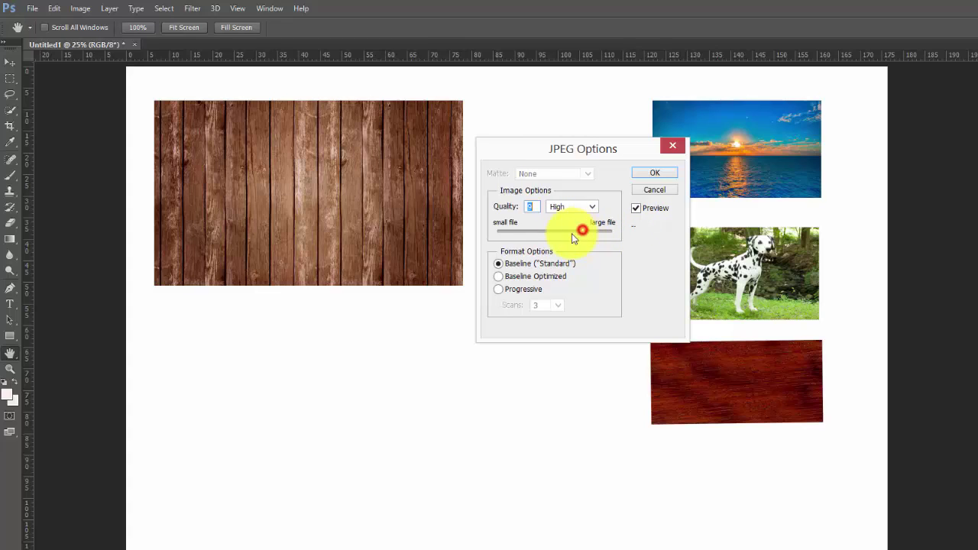
{"action": "left_click_drag", "start_coordinate": [581, 238], "coordinate": [595, 235]}
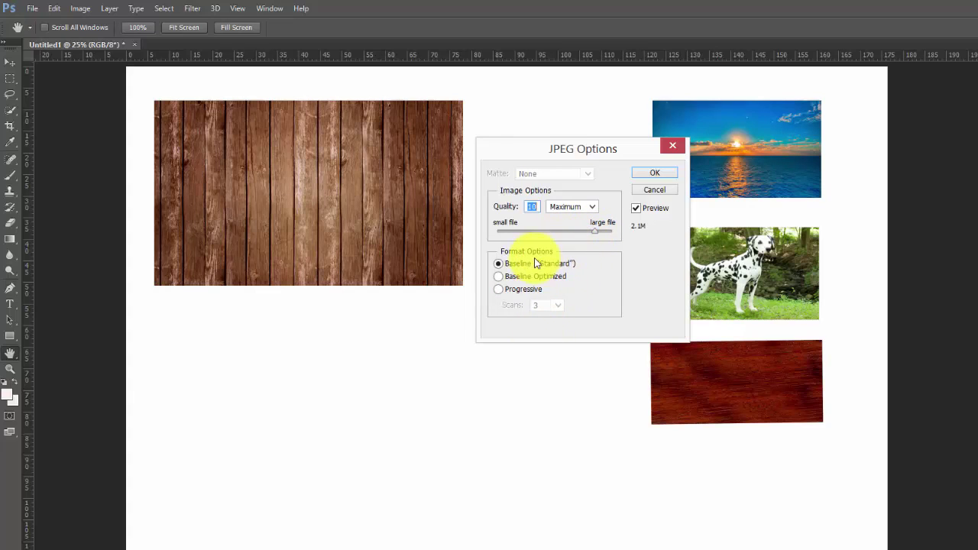
{"action": "left_click", "coordinate": [662, 176]}
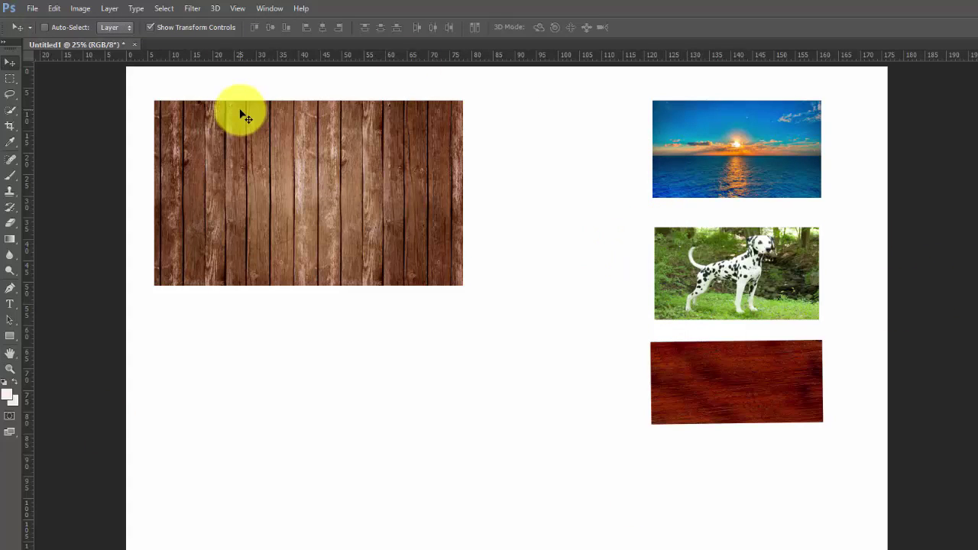
{"action": "left_click", "coordinate": [32, 9]}
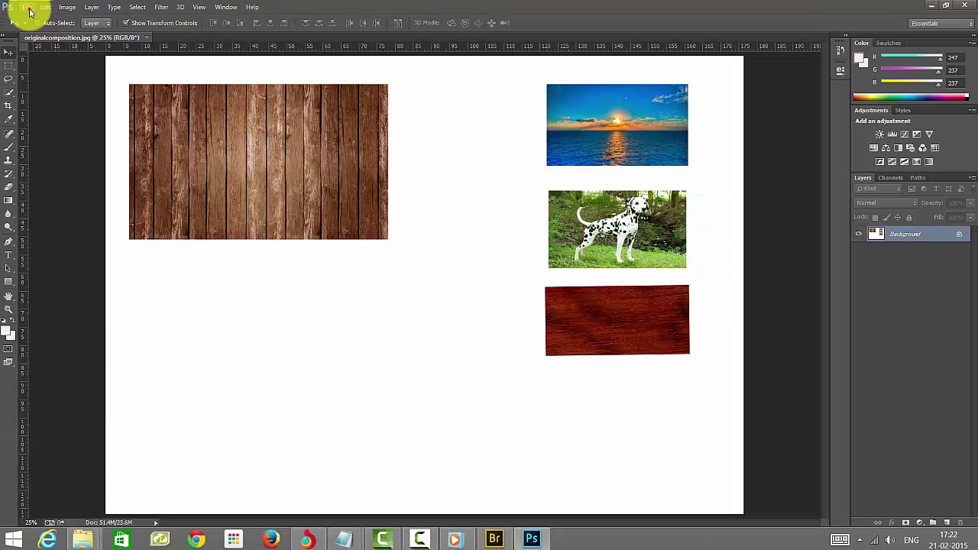
{"action": "left_click", "coordinate": [32, 9]}
{"action": "left_click", "coordinate": [50, 39]}
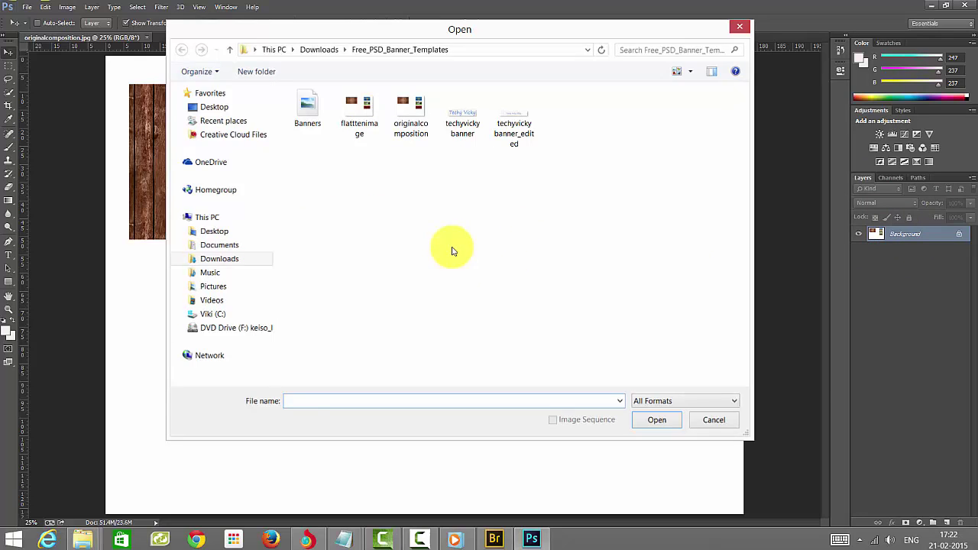
{"action": "key", "text": "Escape"}
{"action": "left_click", "coordinate": [27, 8]}
{"action": "mouse_move", "coordinate": [45, 8]}
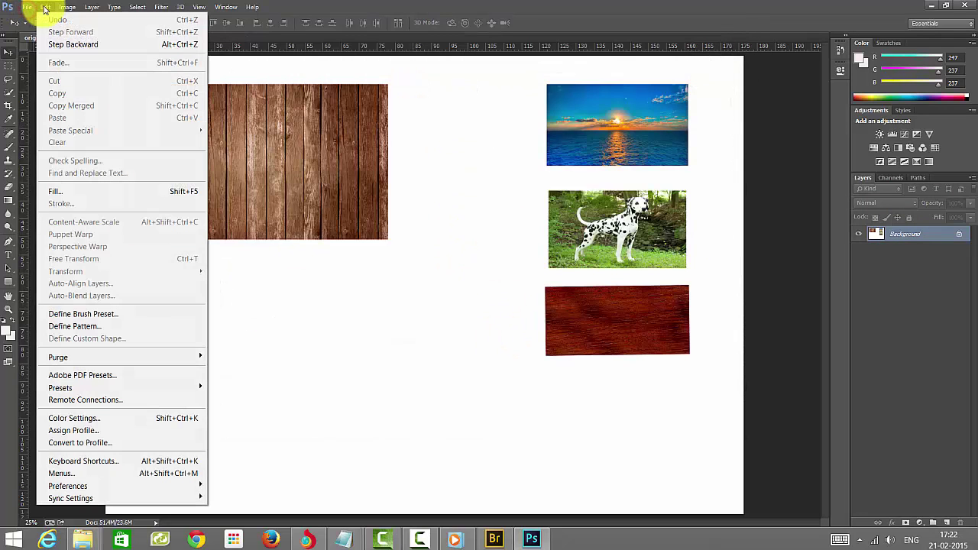
{"action": "mouse_move", "coordinate": [169, 487]}
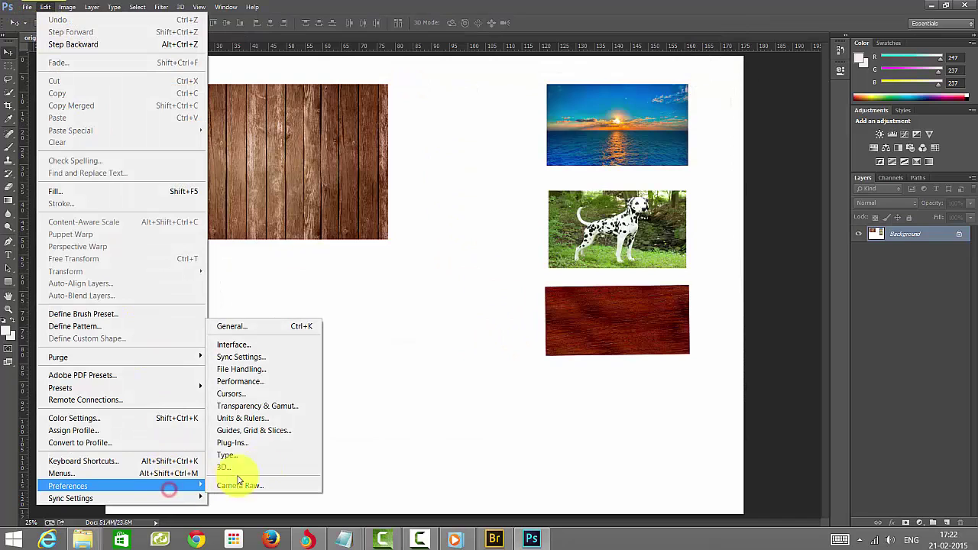
{"action": "left_click", "coordinate": [243, 373]}
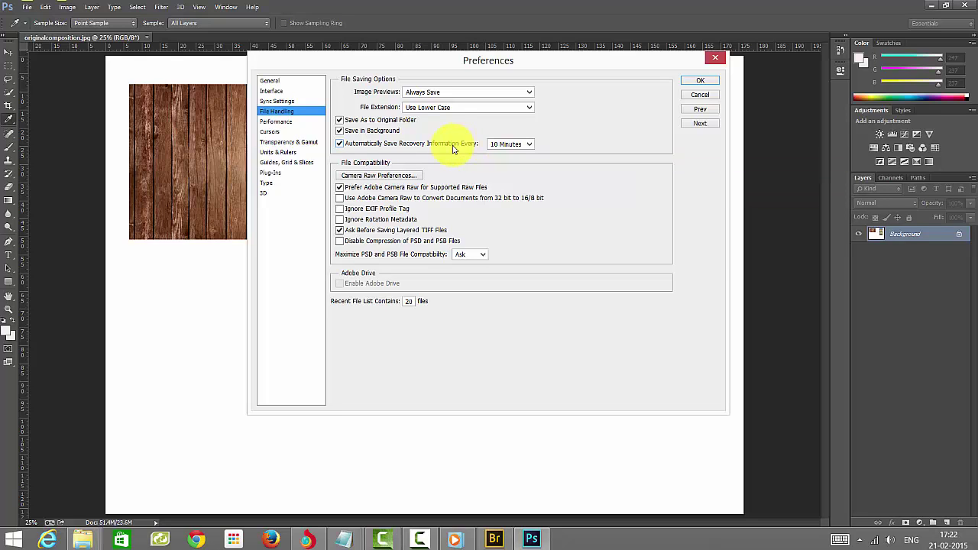
{"action": "left_click", "coordinate": [715, 57]}
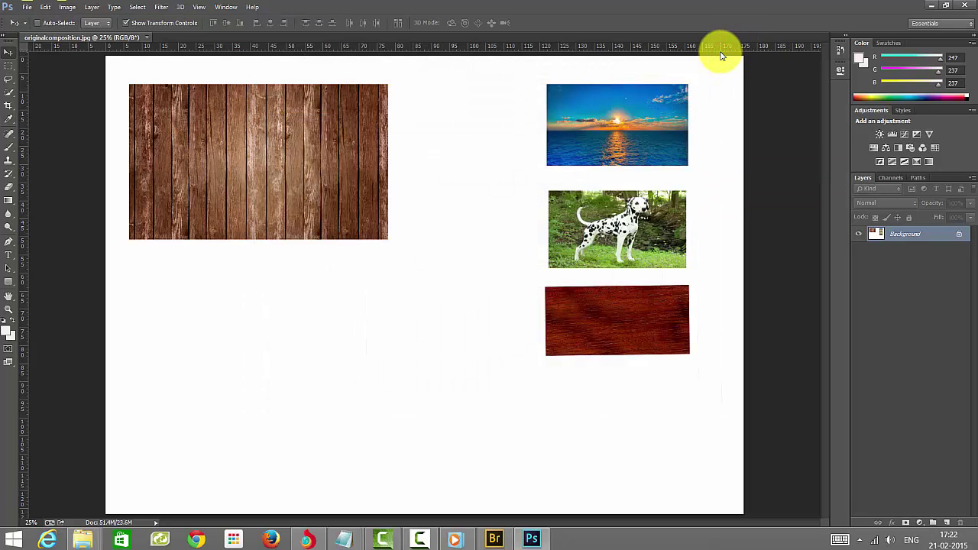